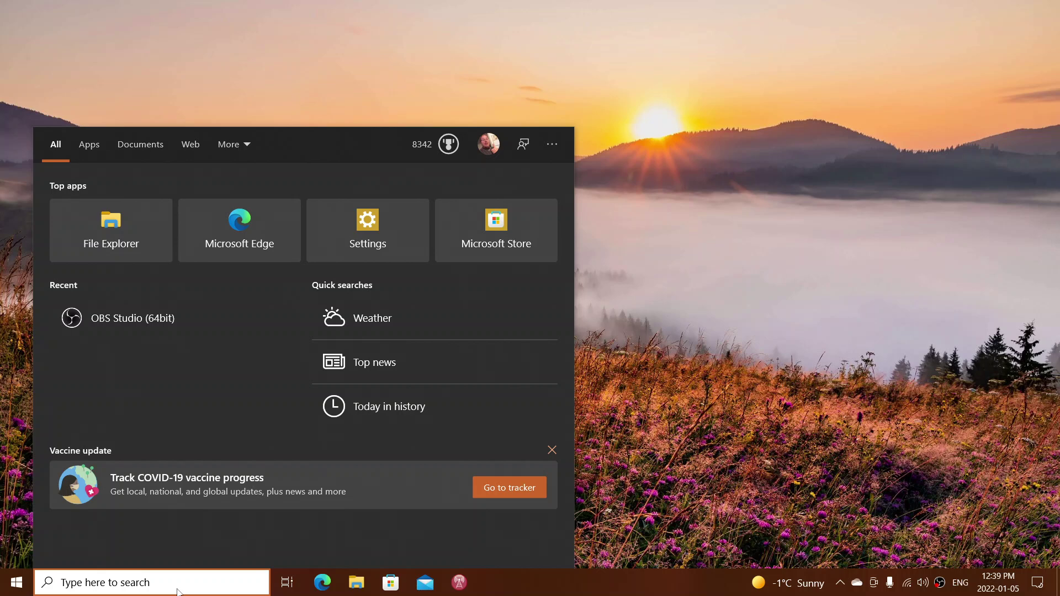
type("sys")
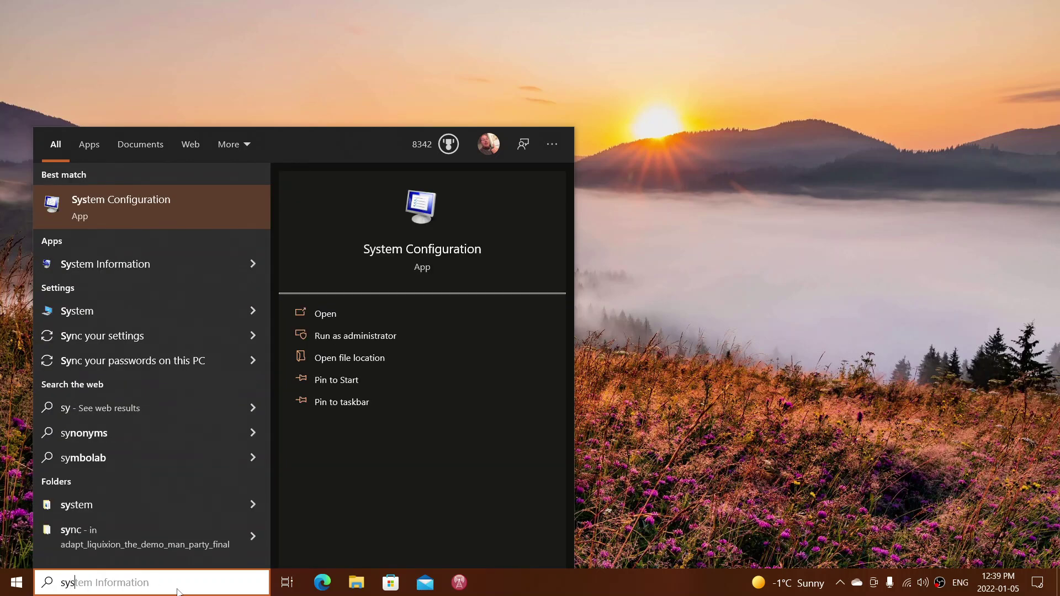
type("dm")
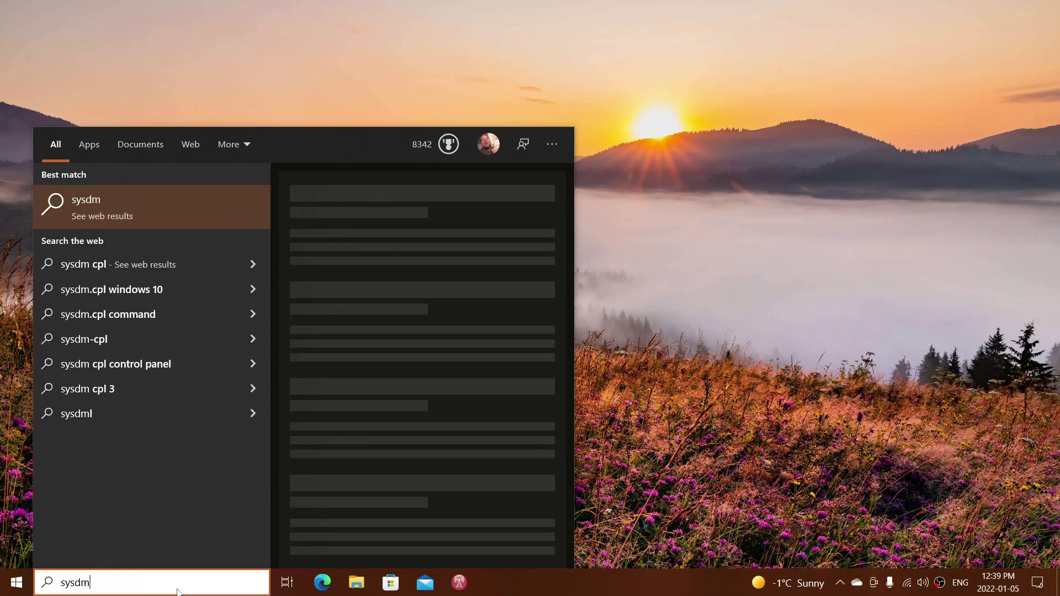
type(".")
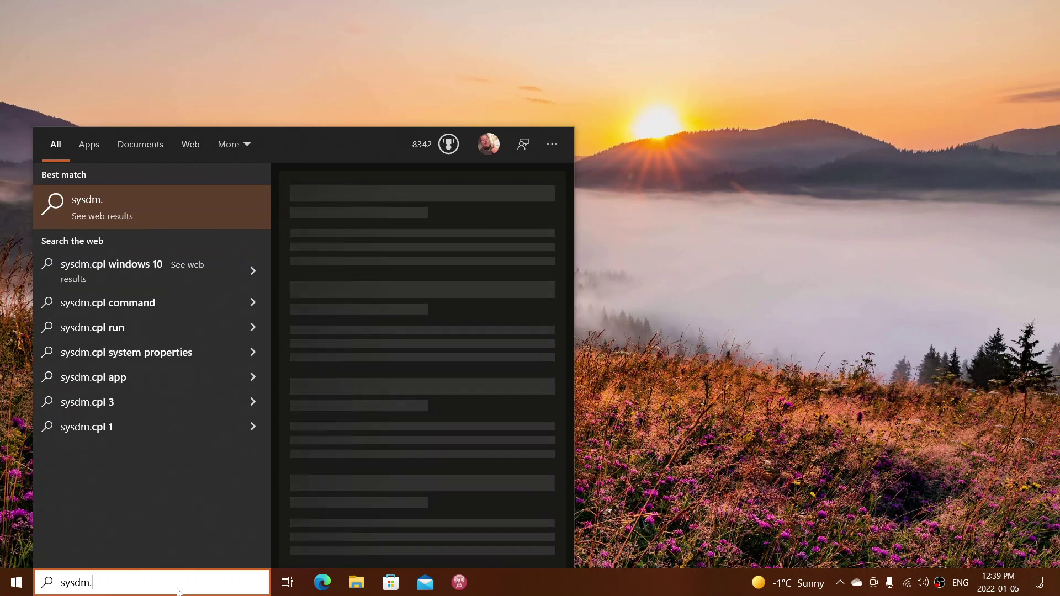
type("cpl")
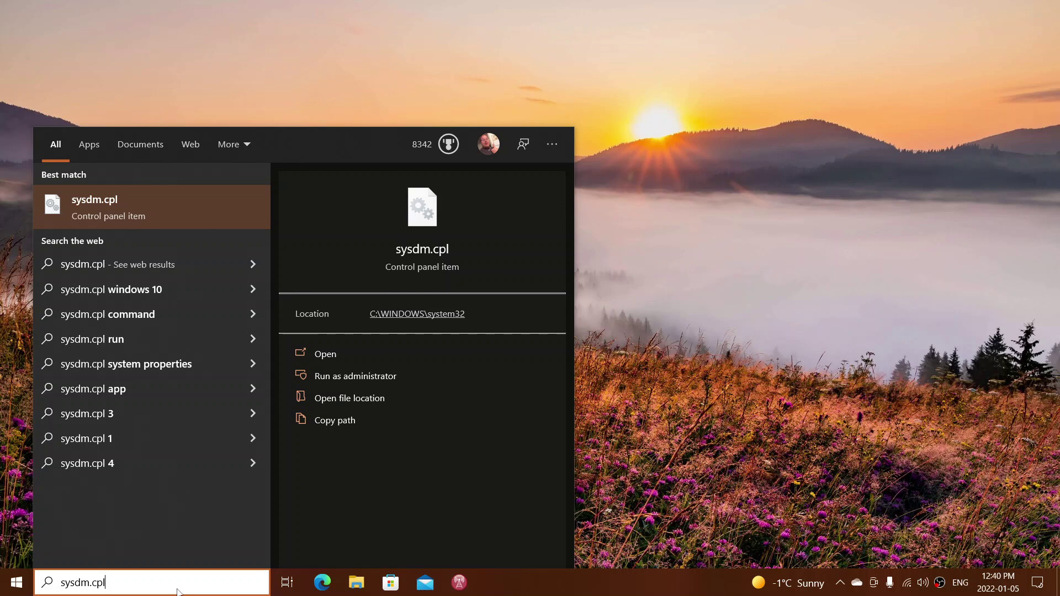
- Run sysdm.cpl to bring up System Properties on its computer name page
key("Return")
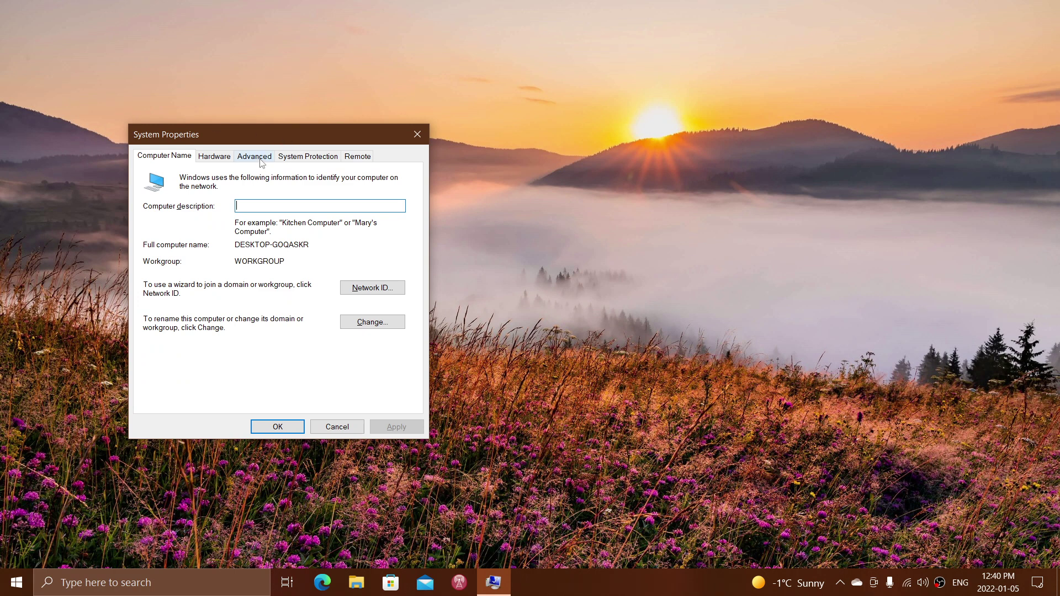
- Switch System Properties to the Advanced tab with Performance, User Profiles and Startup settings
left_click(261, 164)
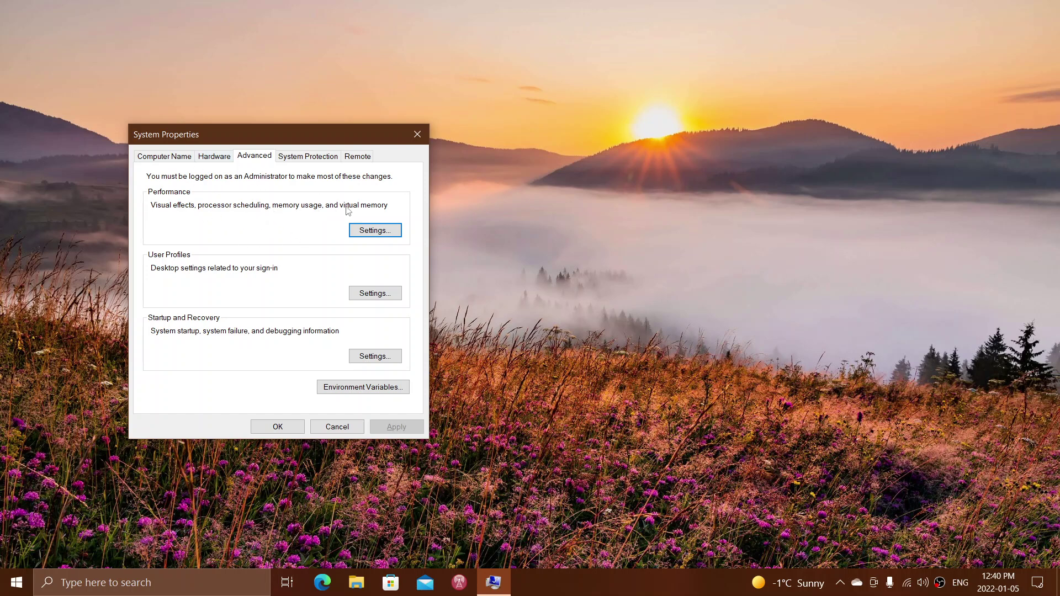
- Open Performance Options on Visual Effects and move it to the upper right
left_click(379, 237)
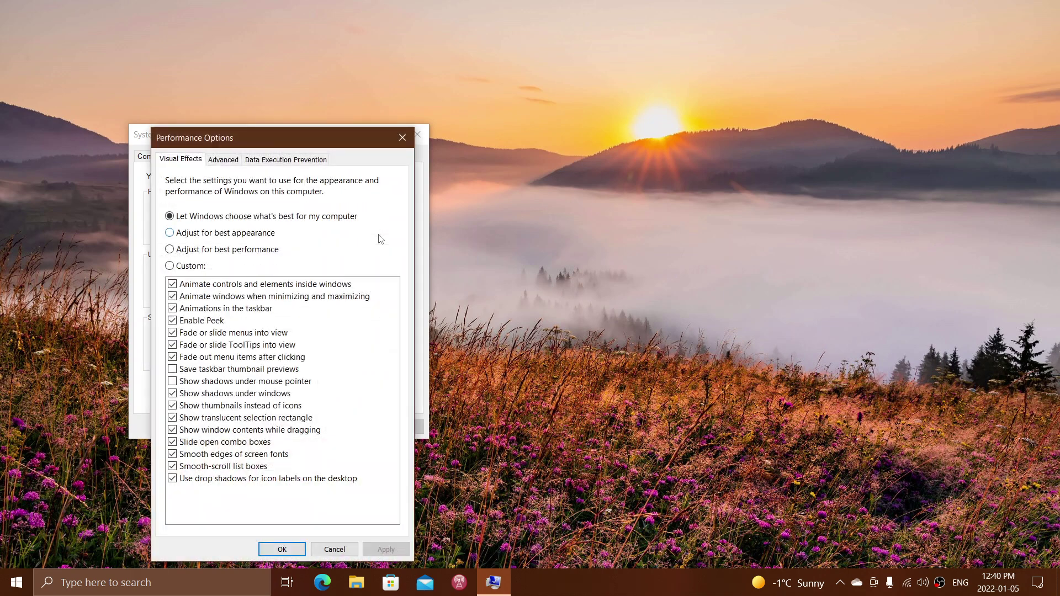
mouse_move(316, 133)
left_mouse_down()
mouse_move(670, 28)
mouse_move(706, 42)
mouse_move(701, 64)
left_mouse_up()
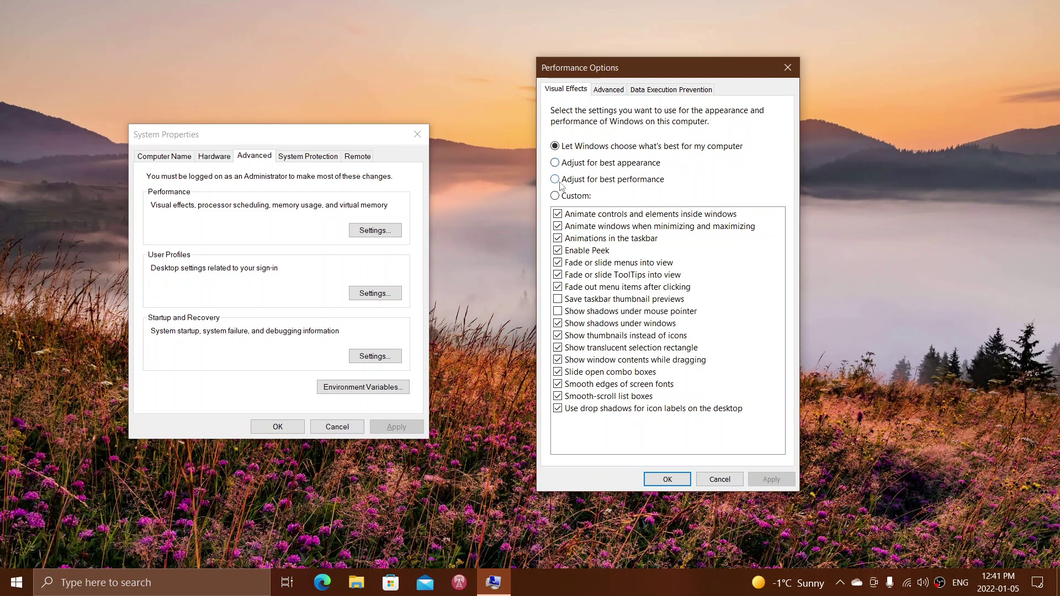
left_click(555, 180)
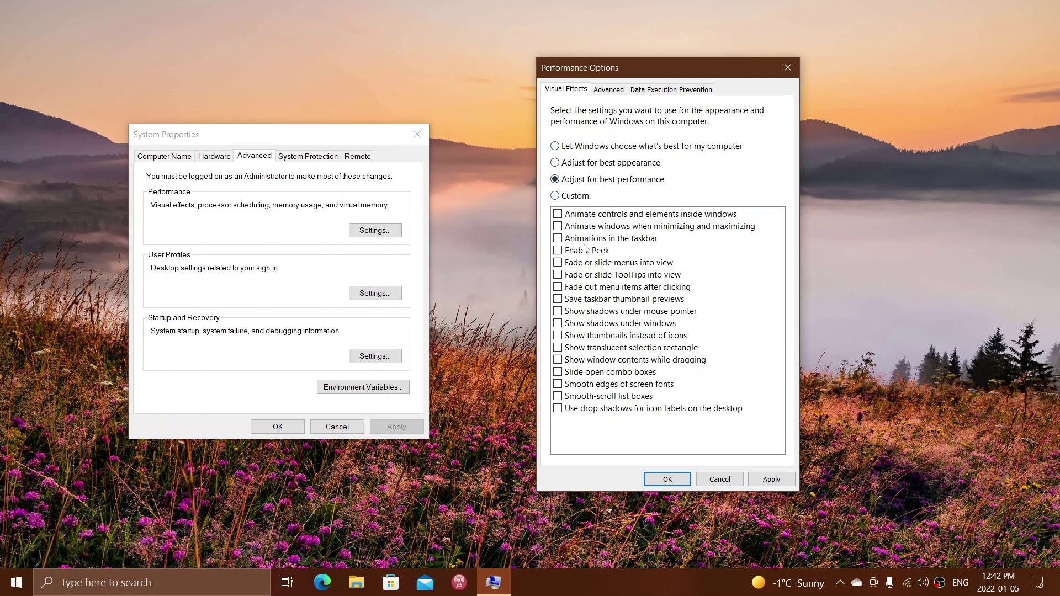
left_click(558, 148)
- Apply the Windows-chosen visual effects setting and close Performance Options with OK
left_click(772, 480)
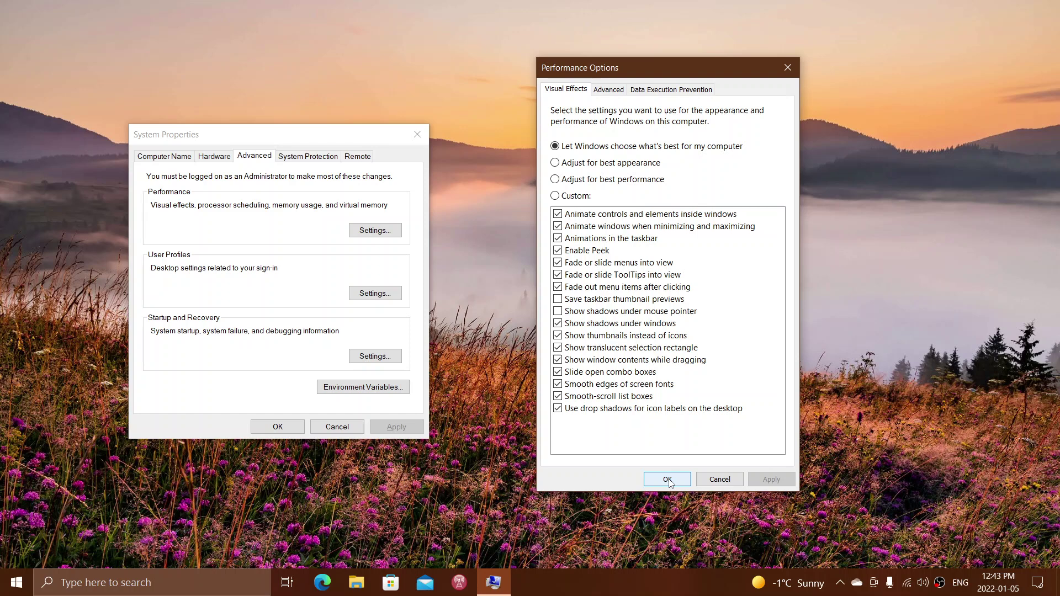
left_click(669, 481)
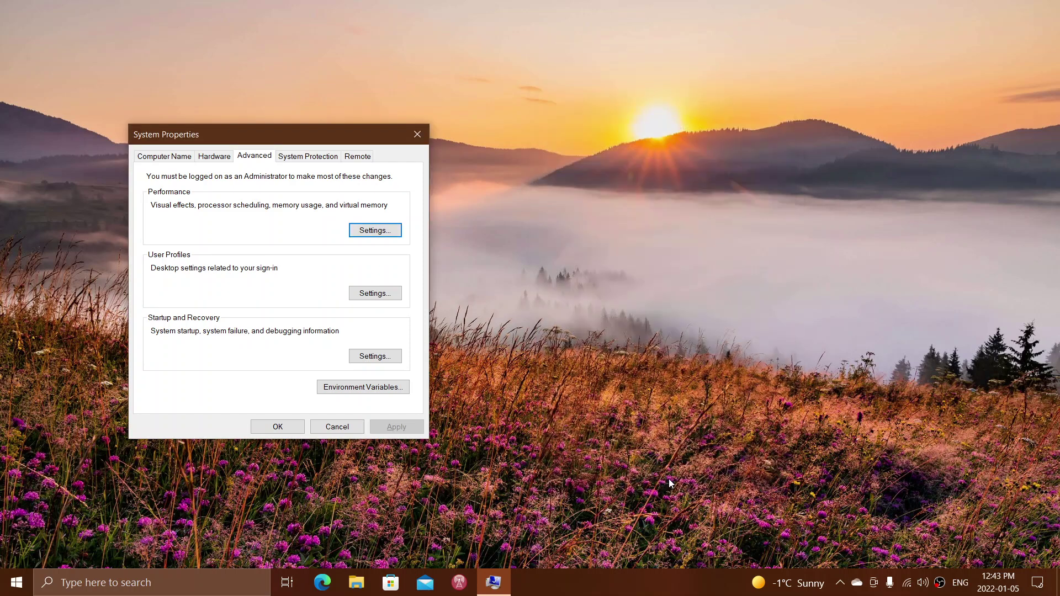
- Close the System Properties window so only the desktop remains
left_click(416, 133)
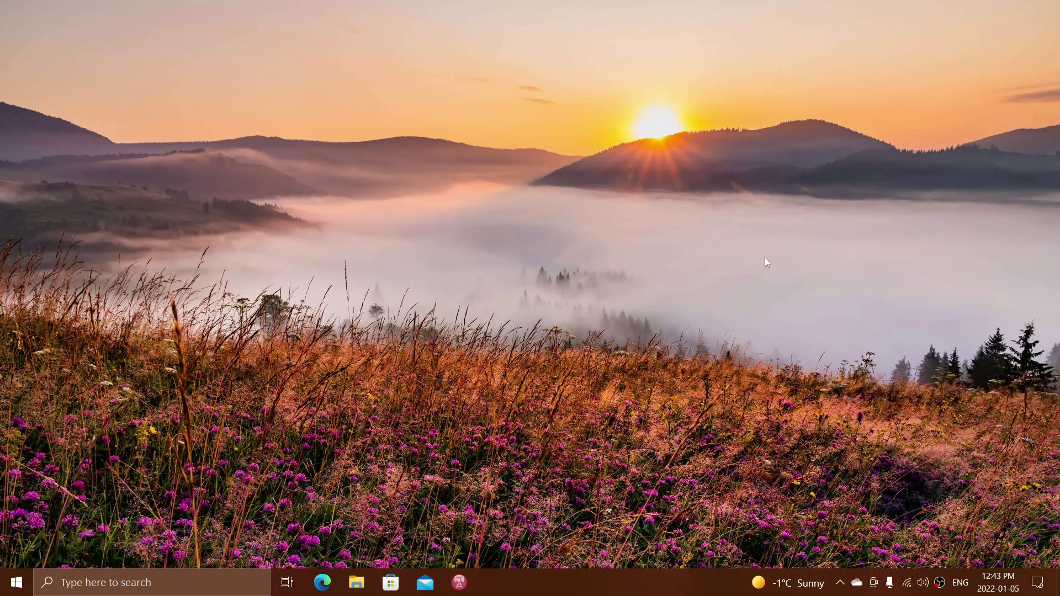